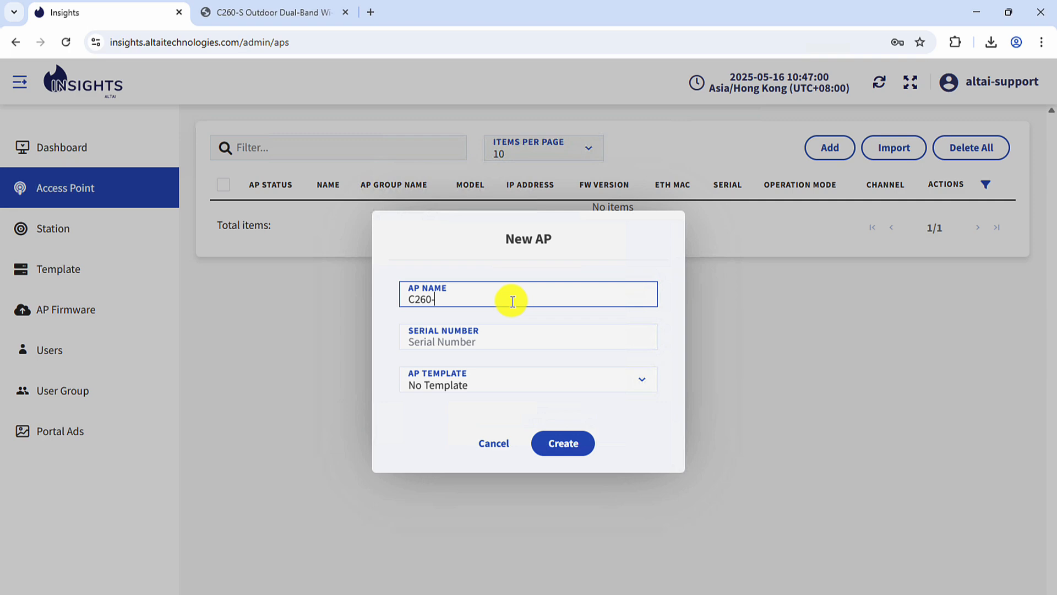
Finish naming the new access point 'C260-S Demo' and bring up the AP's web status page
key("Caps_Lock")
type("S Demo")
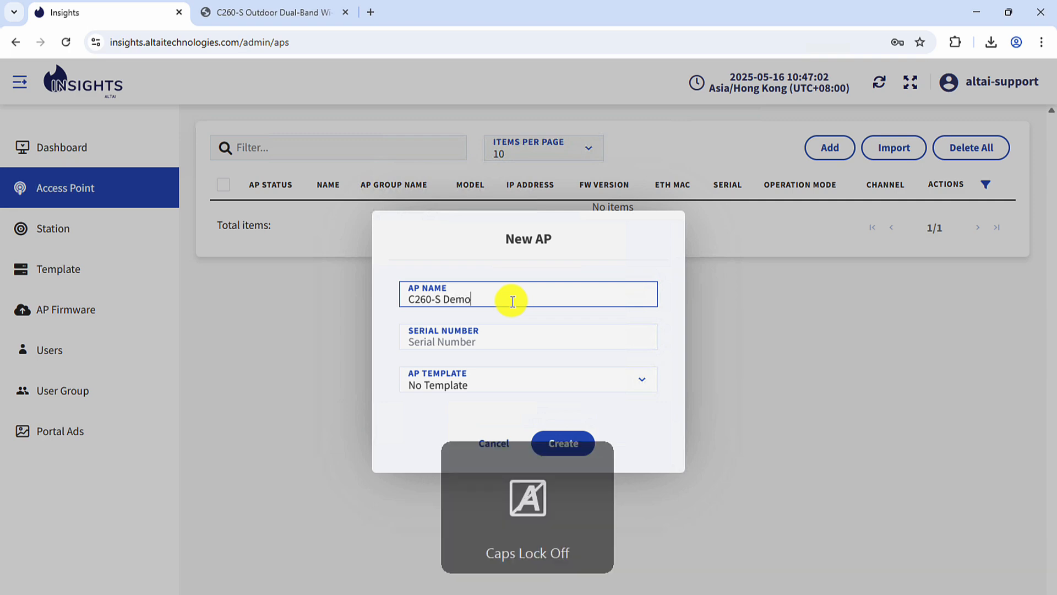
left_click(519, 336)
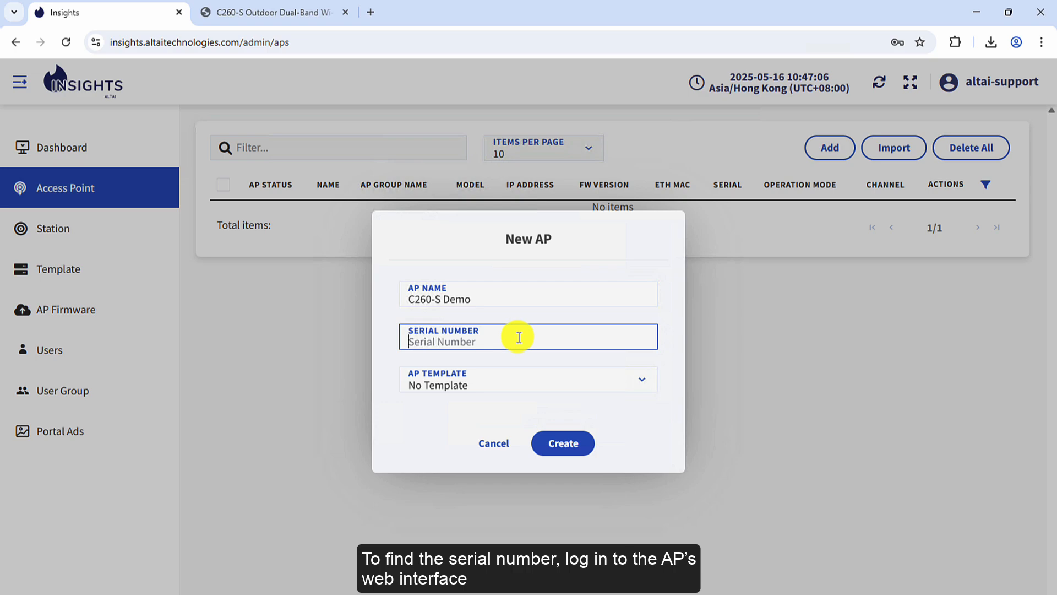
left_click(277, 16)
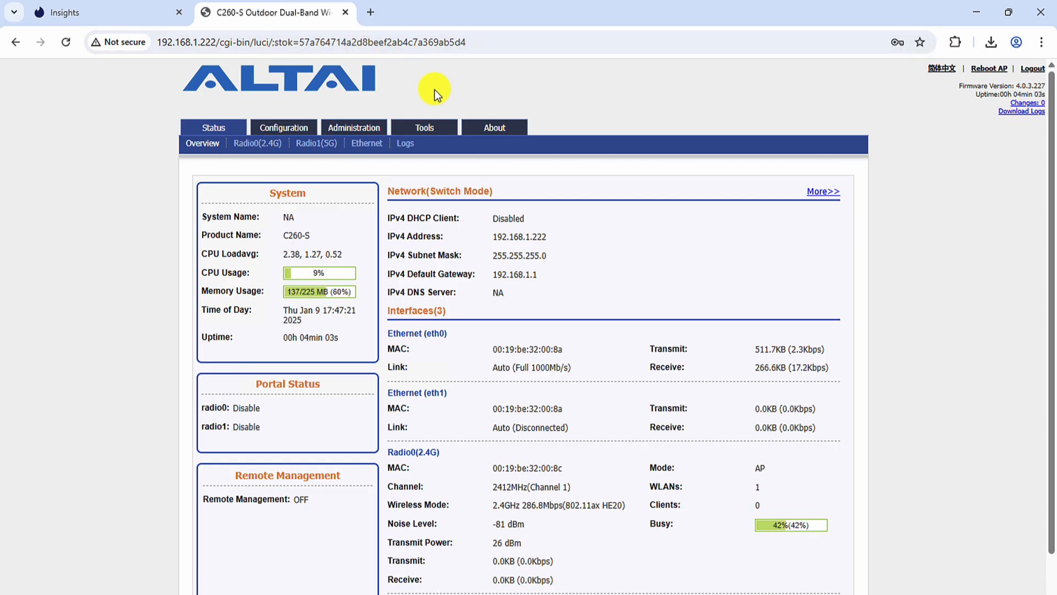
Select the Product Serial Number on the AP's About page and return to the New AP form
left_click(505, 132)
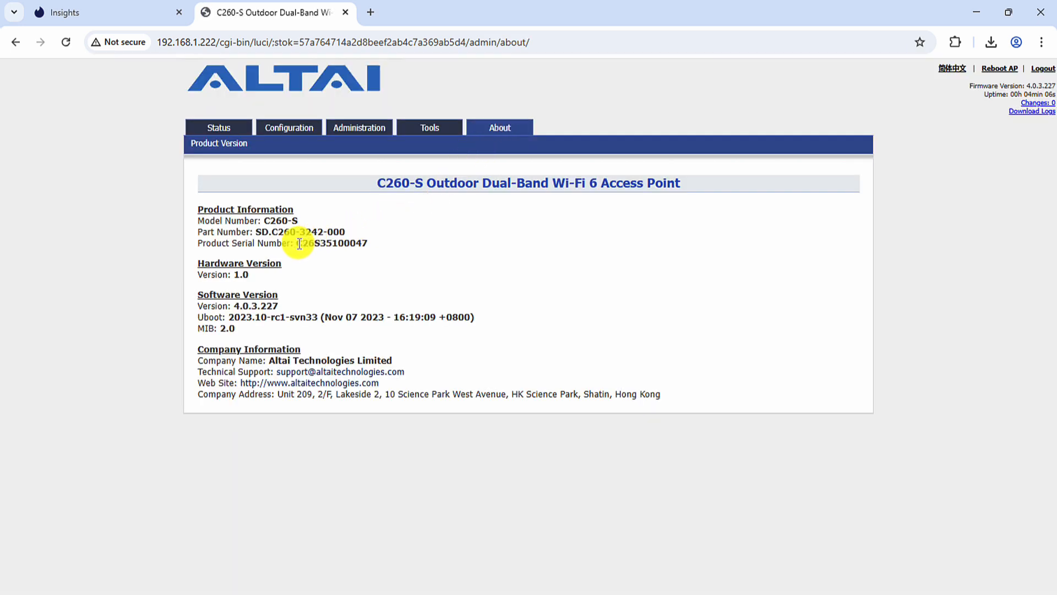
left_click_drag(298, 243, 368, 244)
key("ctrl+c")
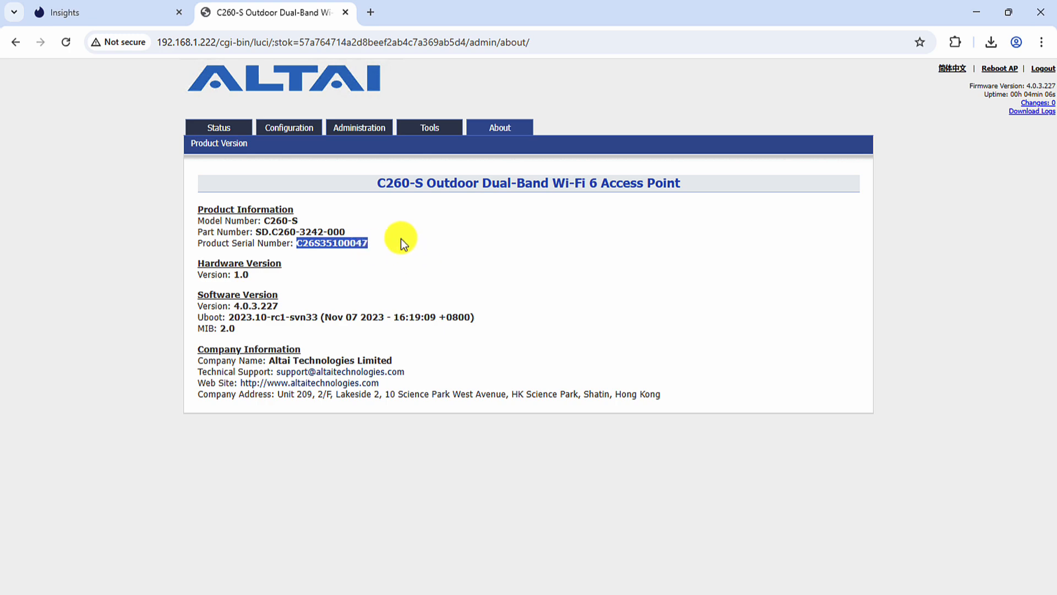
left_click(147, 18)
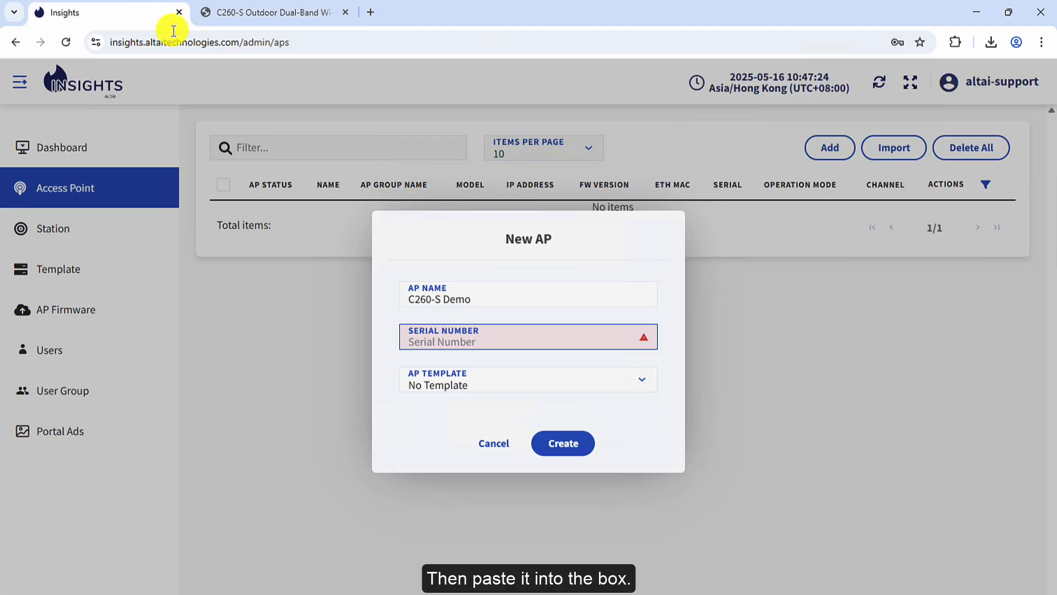
Paste the AP's serial number into the form and create the C260-S Demo access point
left_click(495, 340)
key("ctrl+v")
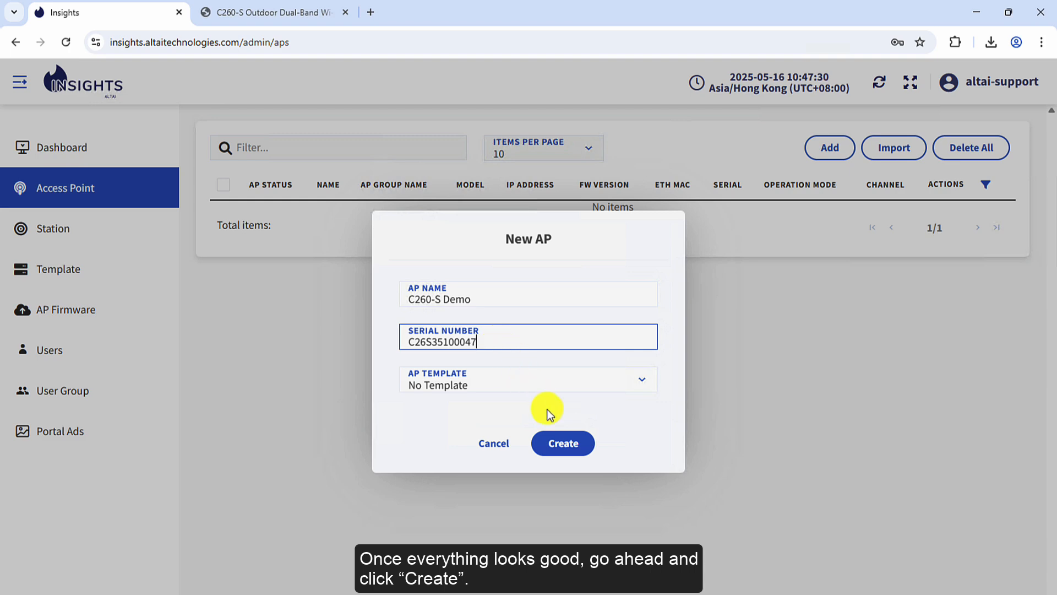
left_click(585, 450)
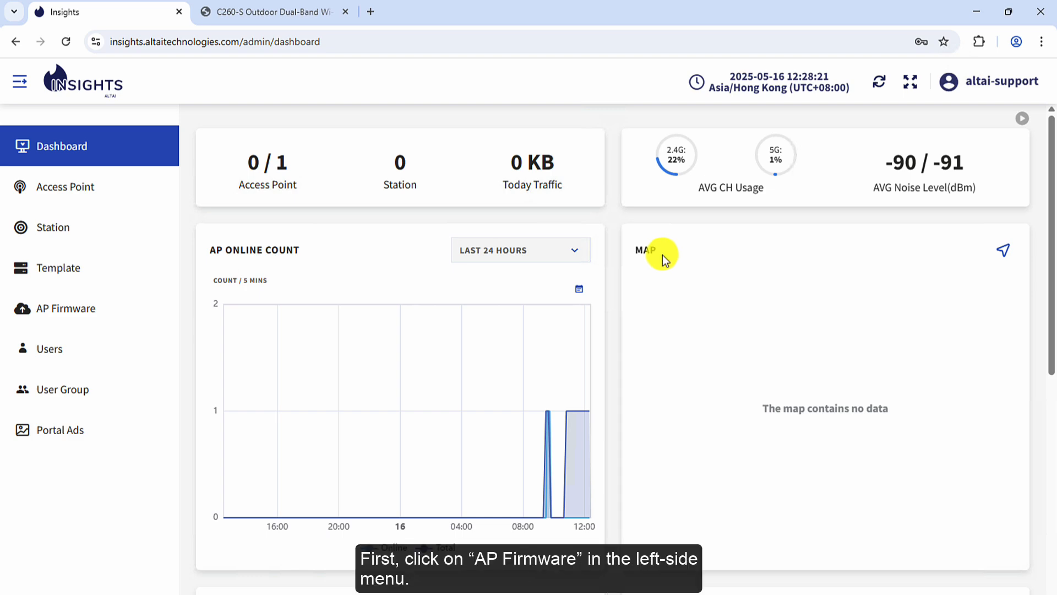
Save the C260 4.0.3.228 firmware image from AP Firmware into the AP Firmware folder
left_click(114, 311)
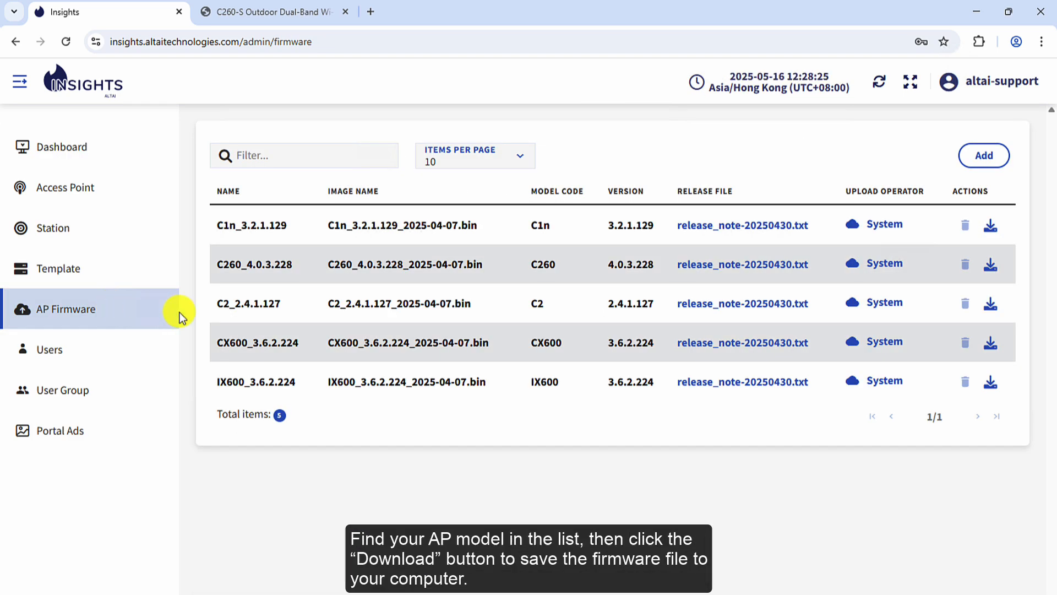
left_click(994, 275)
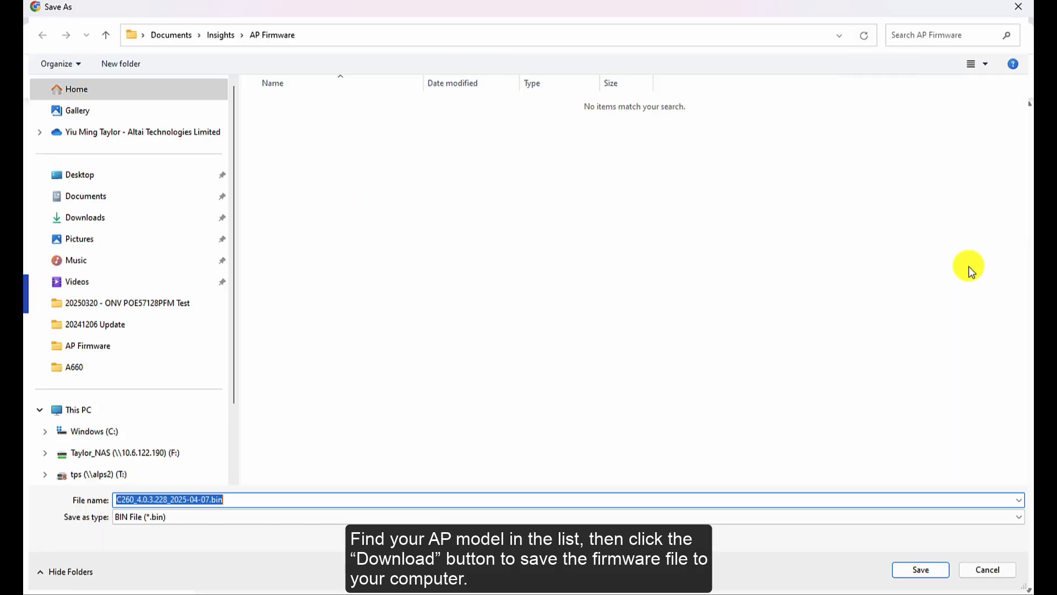
left_click(937, 571)
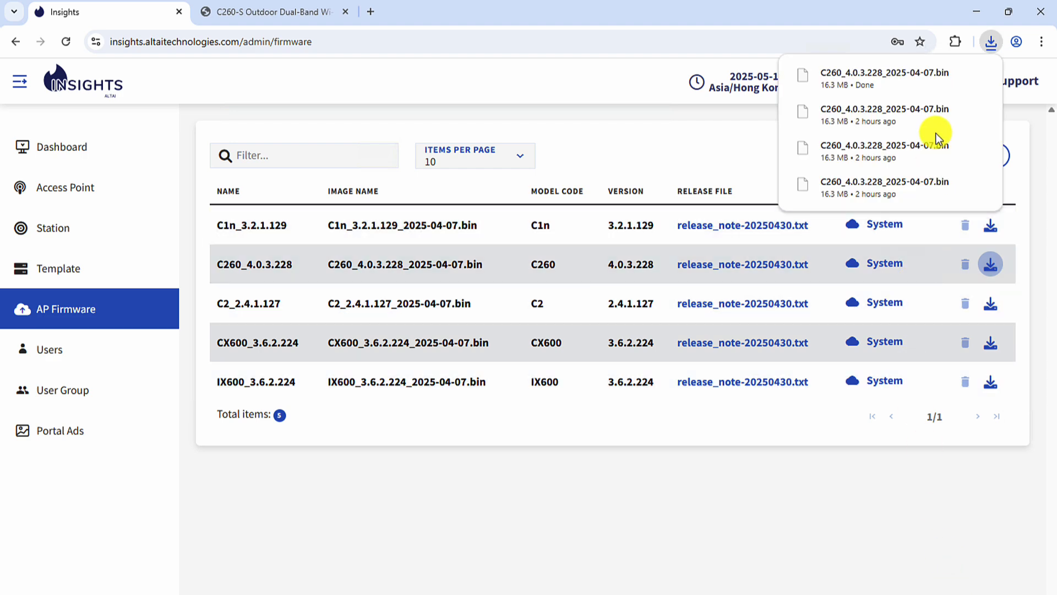
left_click(951, 76)
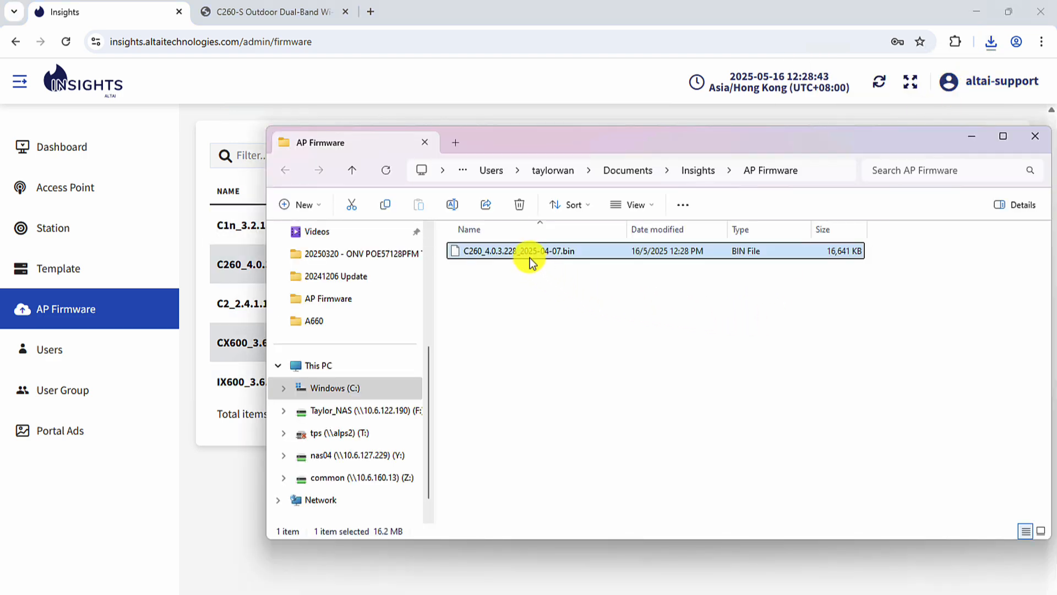
left_click(970, 135)
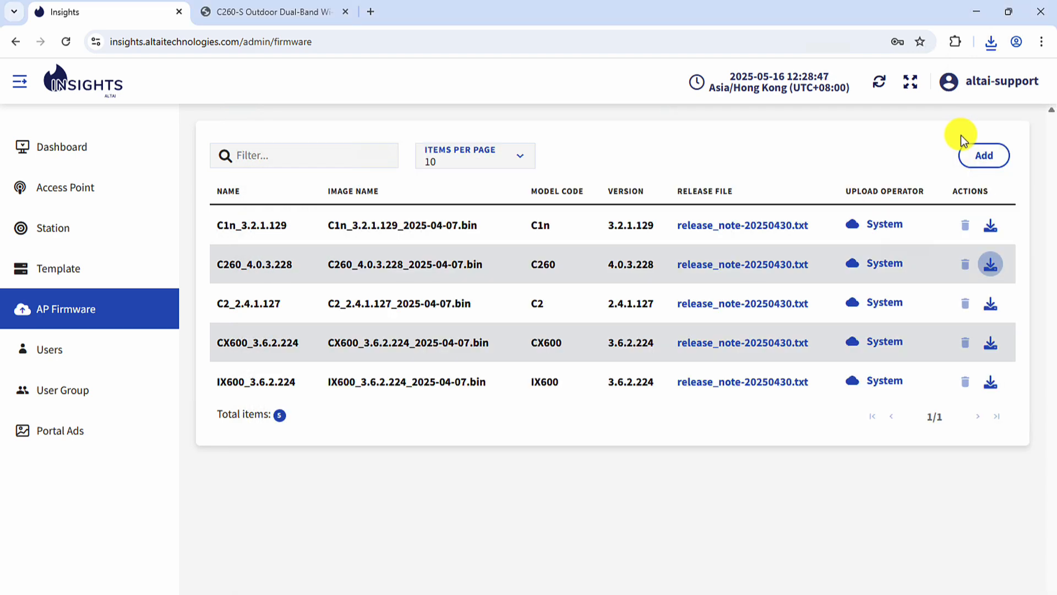
left_click(278, 17)
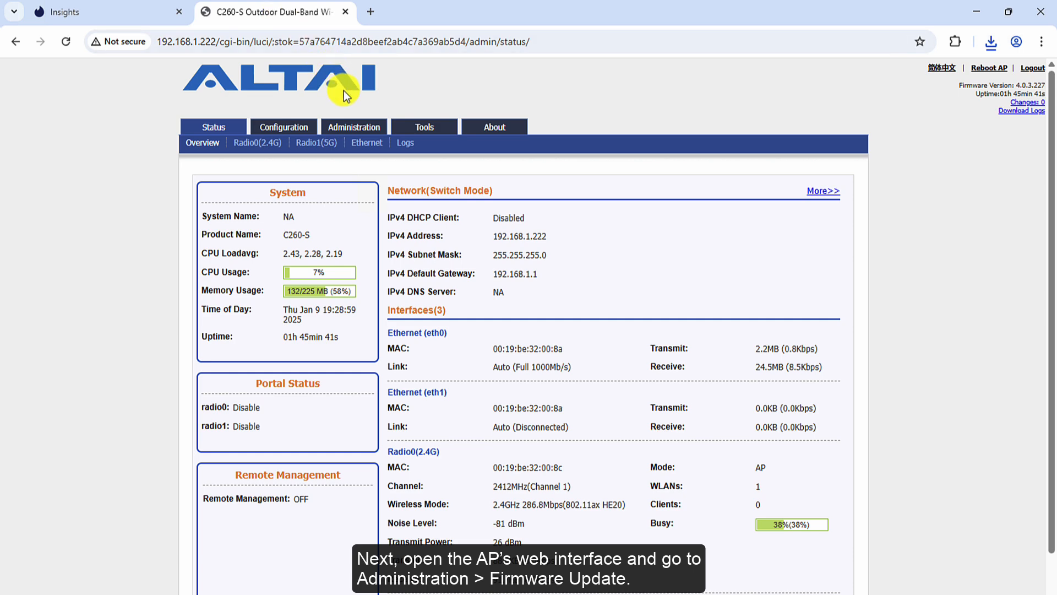
Choose C260_4.0.3.228_2025-04-07.bin as the file on the AP's Firmware Update page
left_click(375, 126)
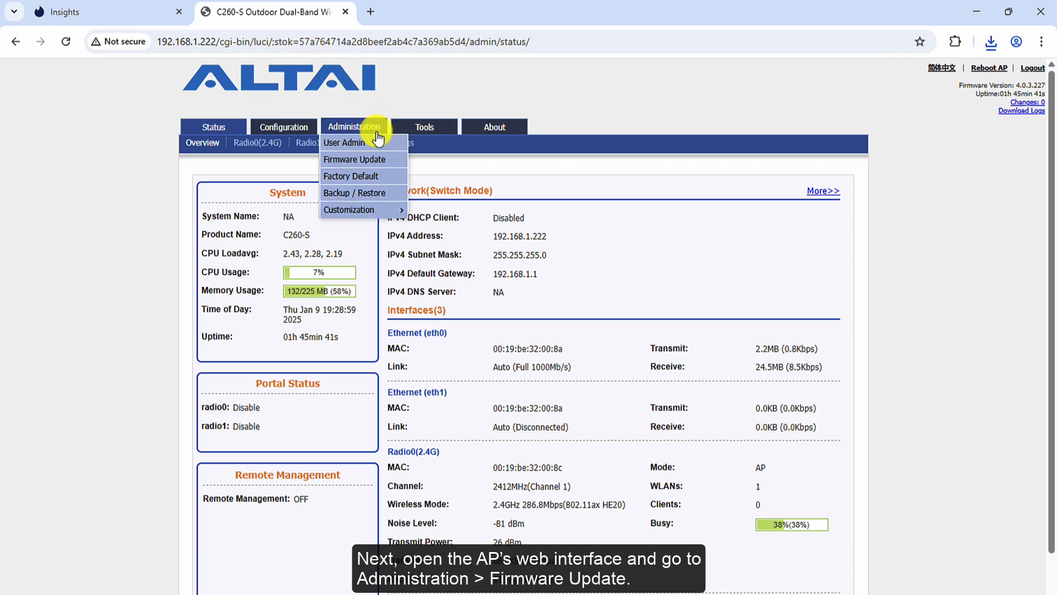
left_click(392, 161)
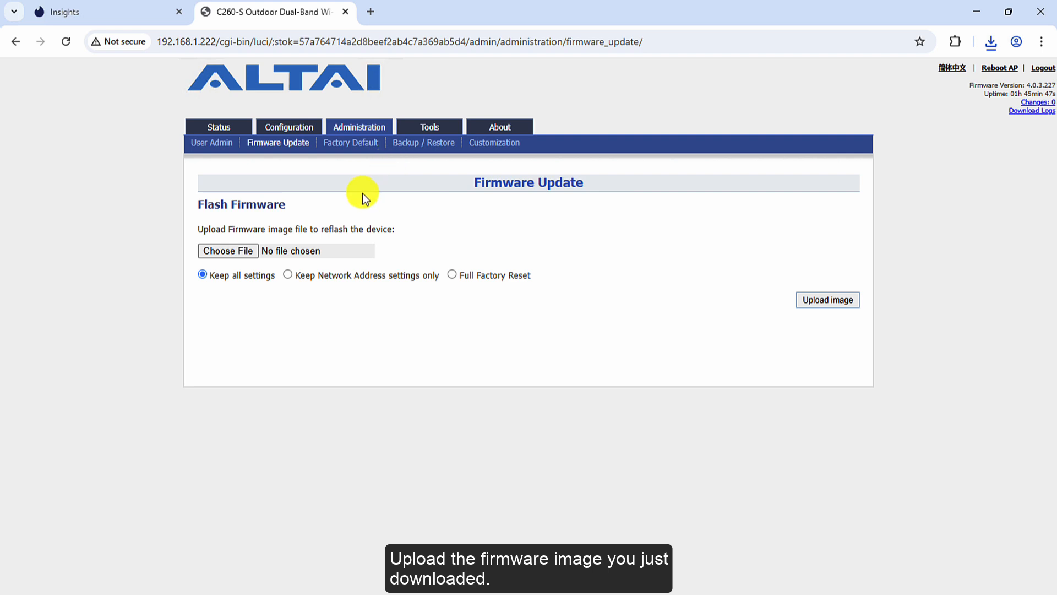
left_click(256, 256)
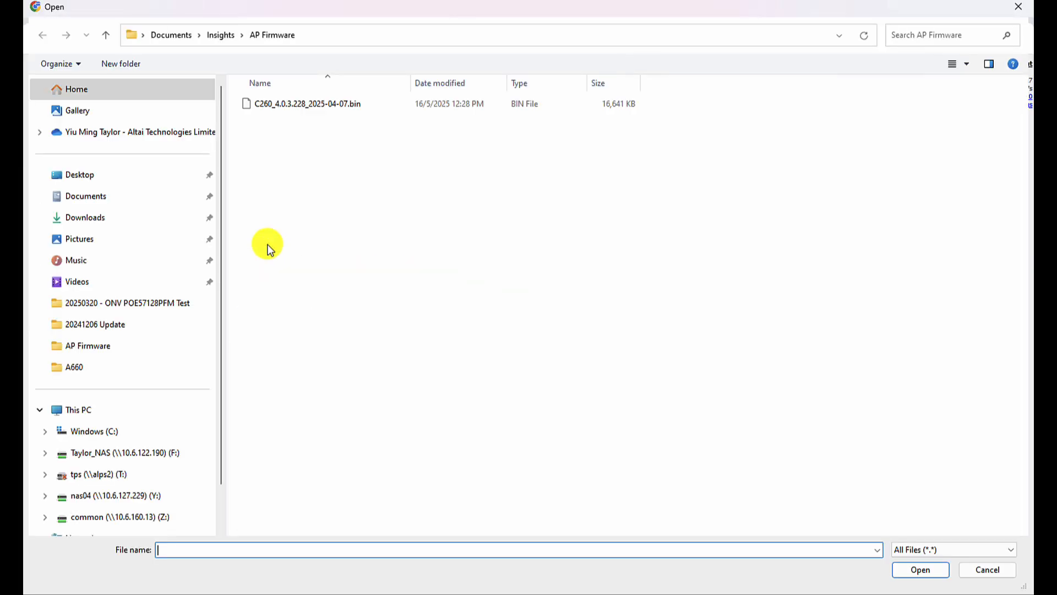
left_click(307, 114)
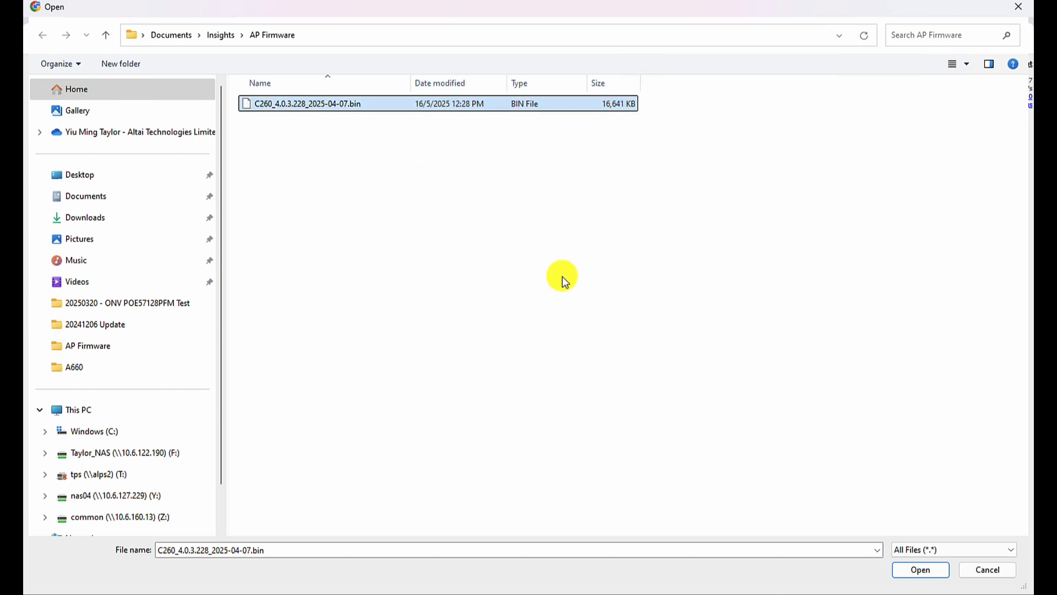
left_click(933, 570)
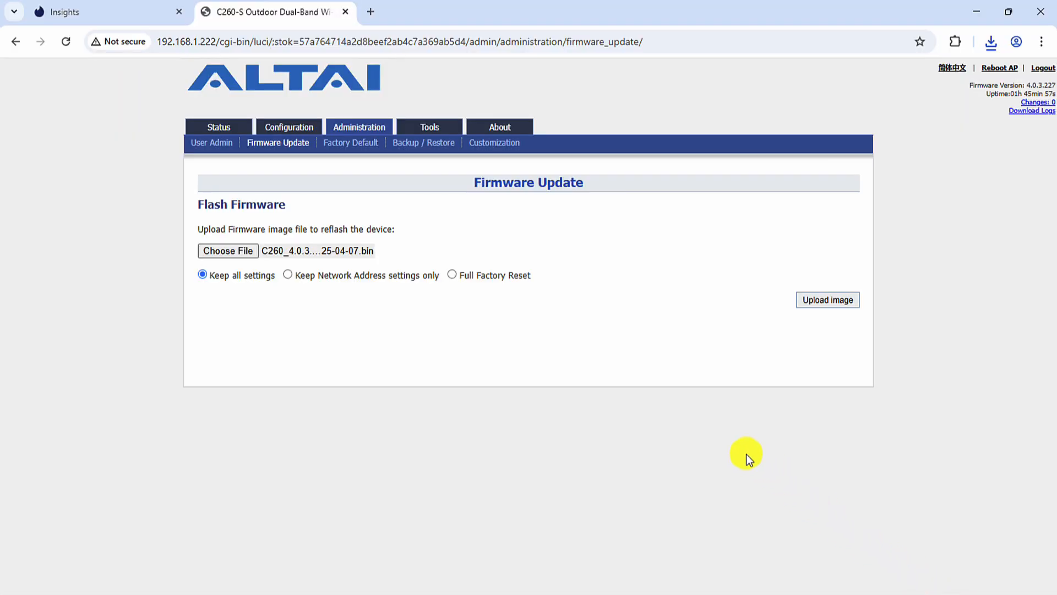
Upload the firmware image with Full Factory Reset and start flashing it
left_click(452, 274)
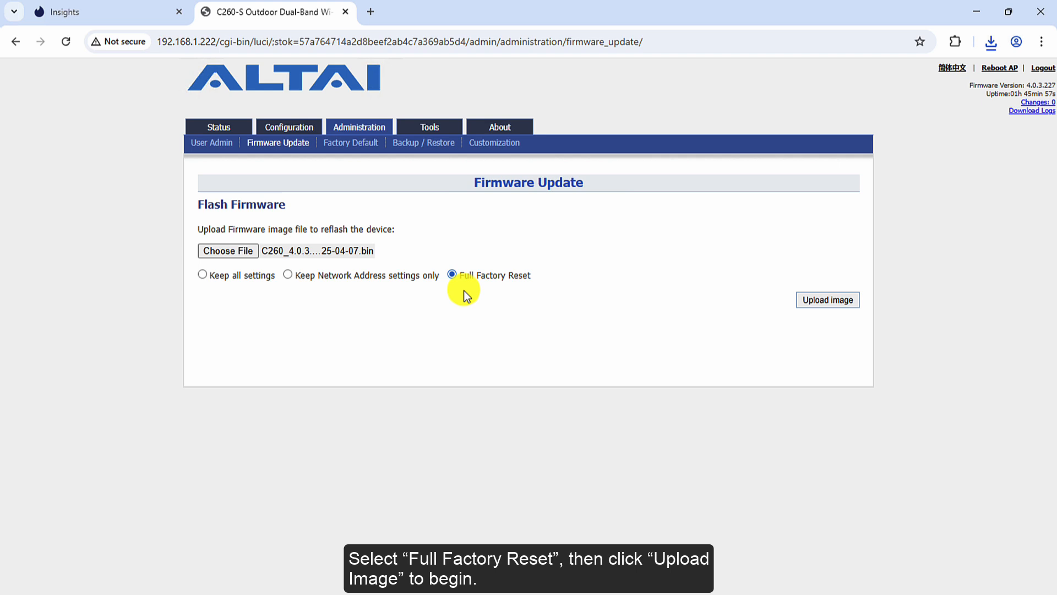
left_click(856, 306)
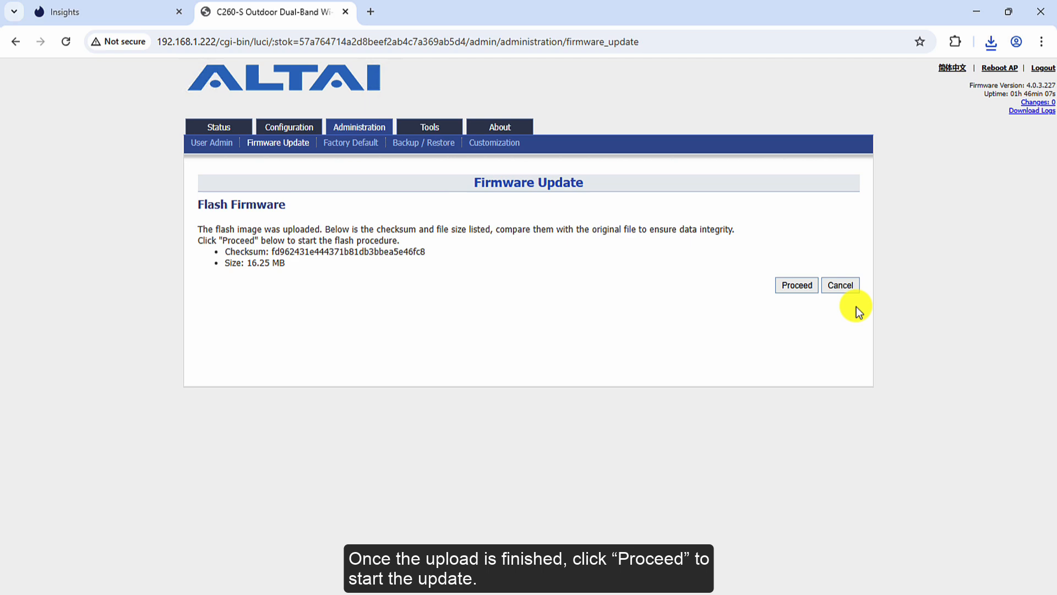
left_click(796, 291)
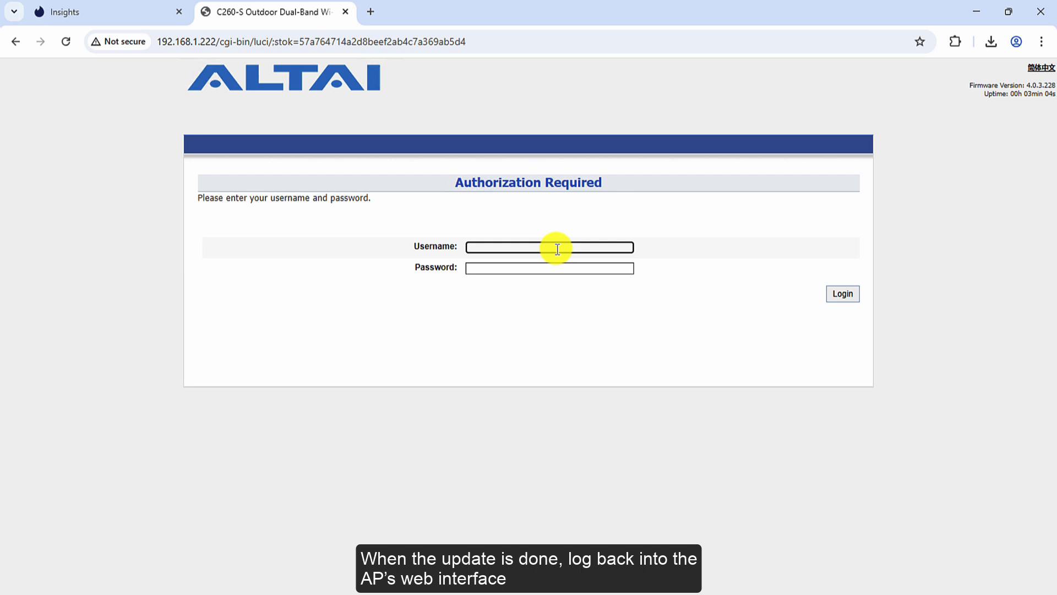
Log in to the AP with its username and password to reach the 4.0.3.228 status overview
type("admin")
key("Tab")
type("admin")
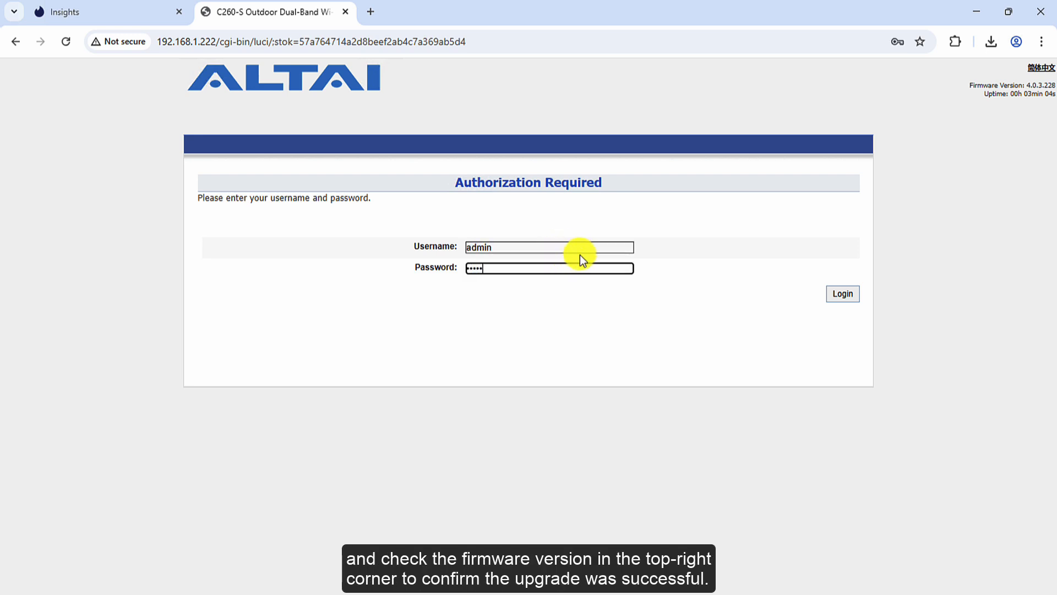
left_click(856, 300)
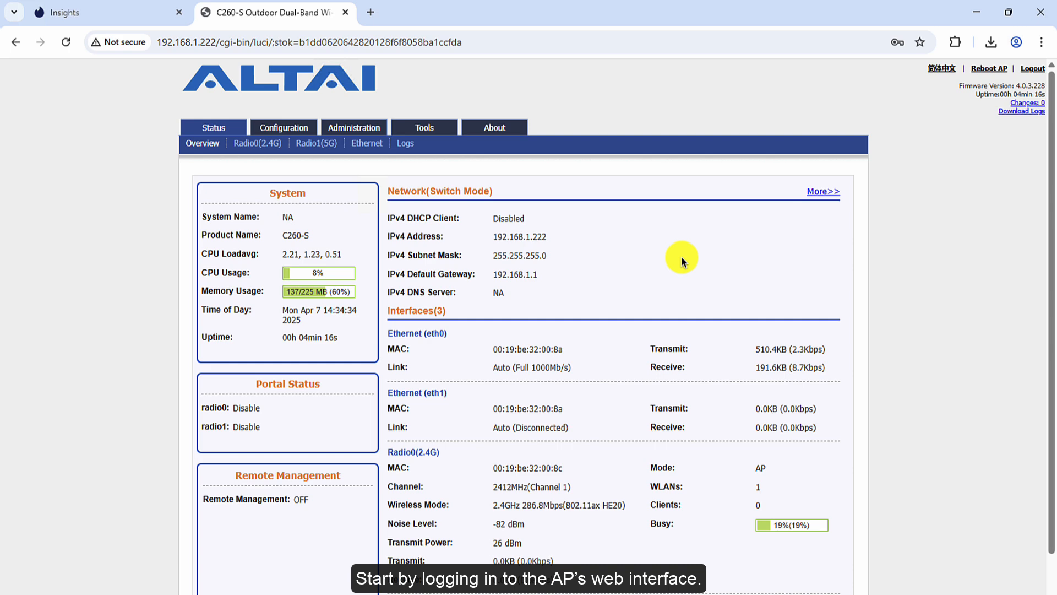
Open the Network General settings with the connection type left on Static
left_click(310, 135)
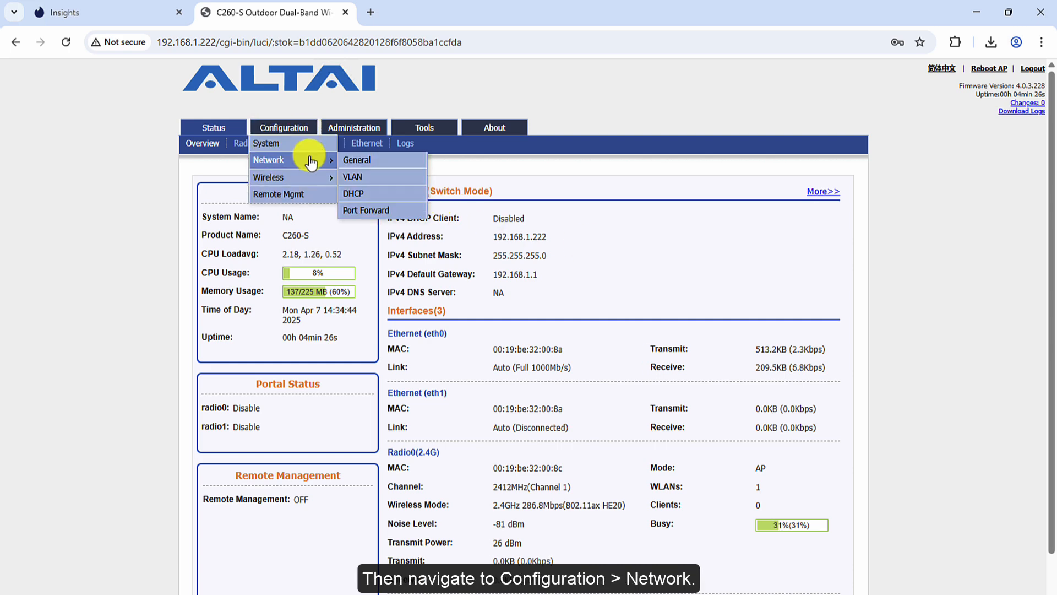
left_click(310, 160)
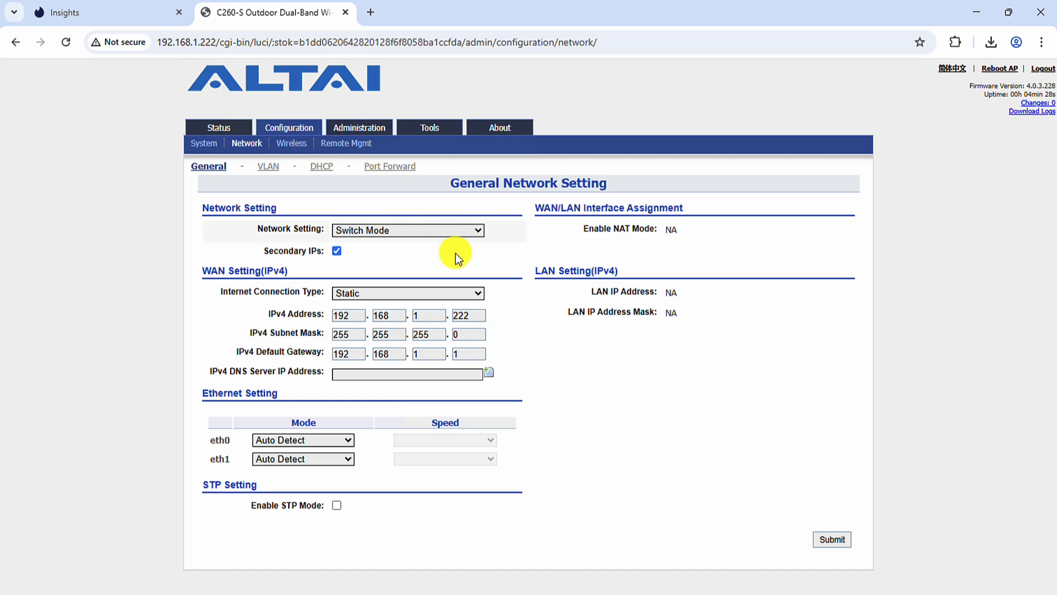
left_click(471, 292)
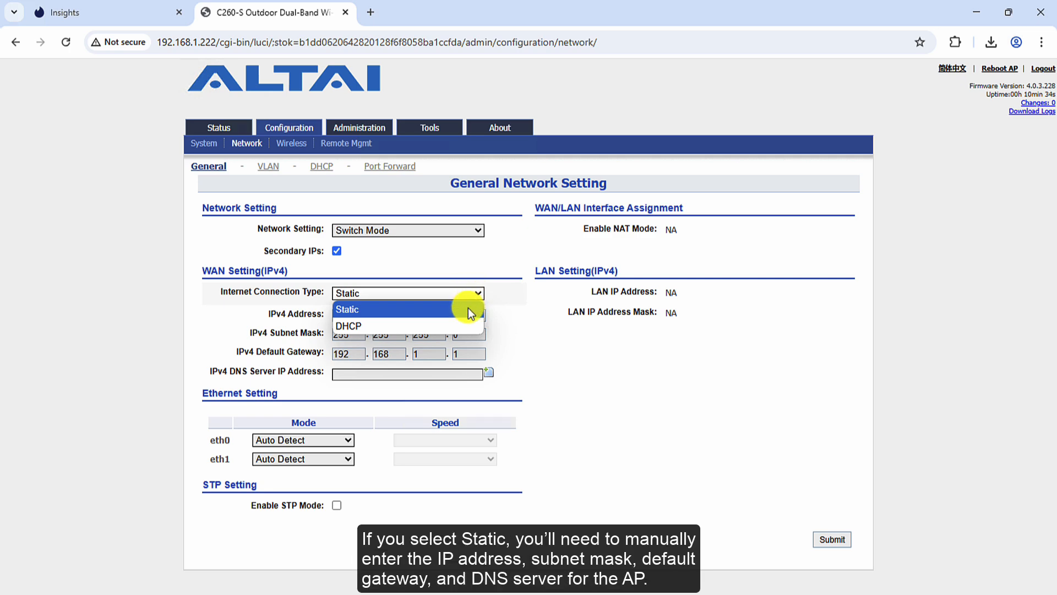
left_click(468, 308)
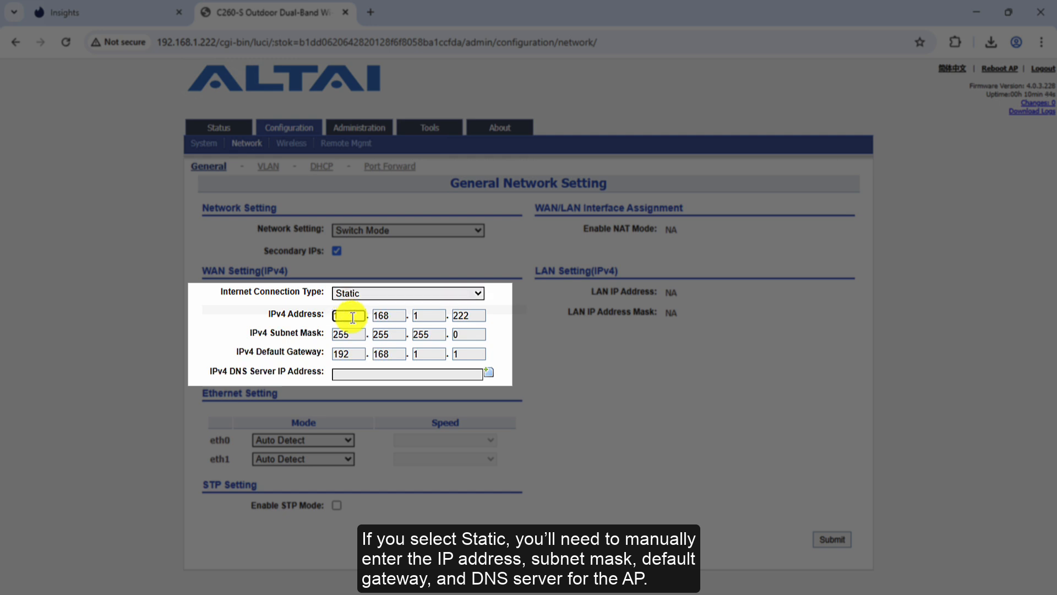
Fill in static address 10.127.103.10 and DNS 8.8.8.8, then switch to DHCP and submit
type("10")
key("Tab")
key("Tab")
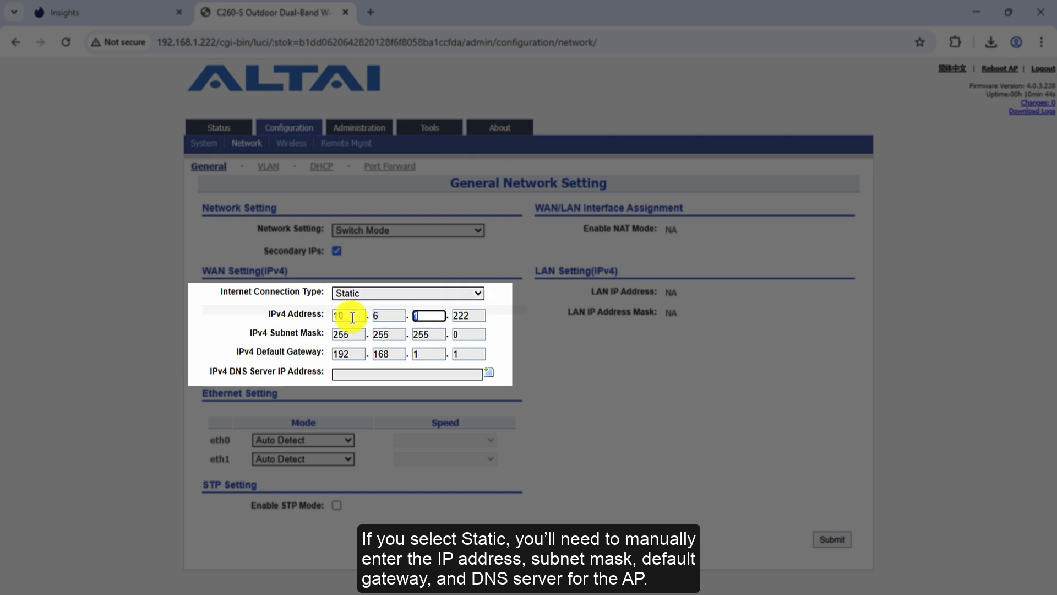
type("127")
key("Tab")
type("103")
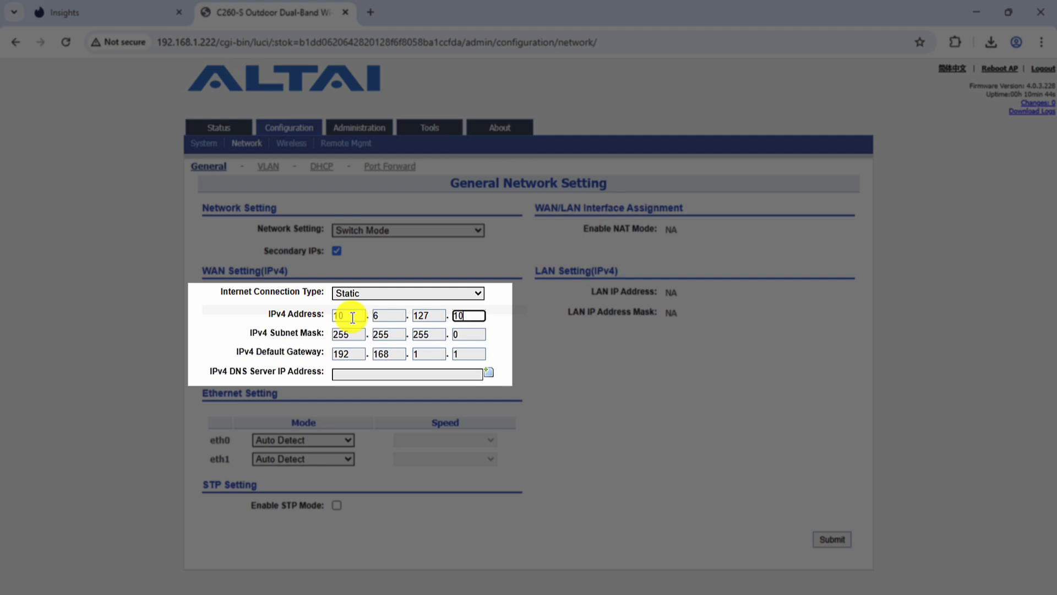
key("Tab")
key("Tab")
key("Tab")
key("Tab")
key("Tab")
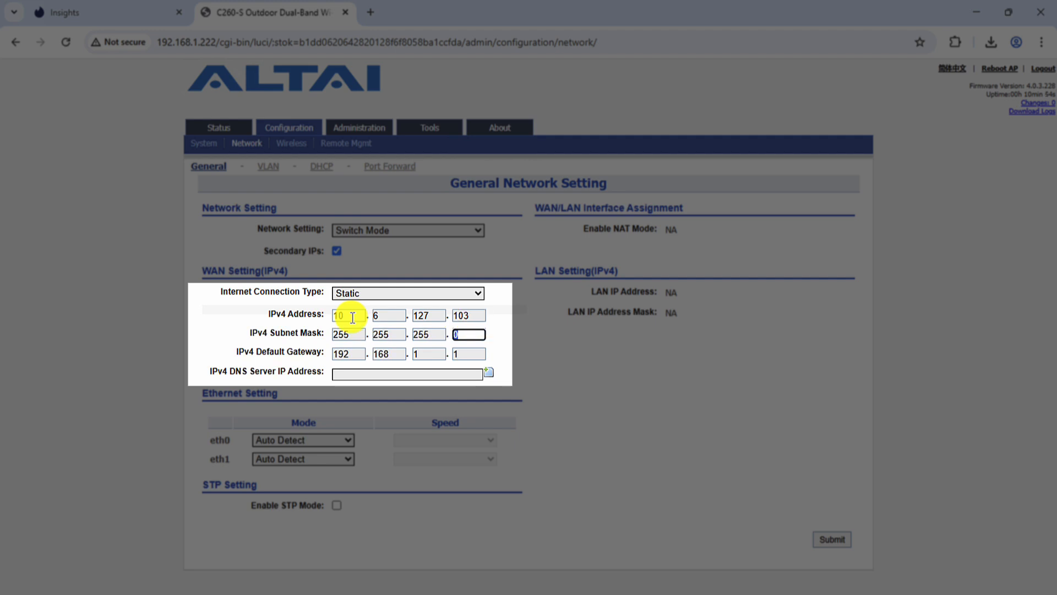
type("10")
key("Tab")
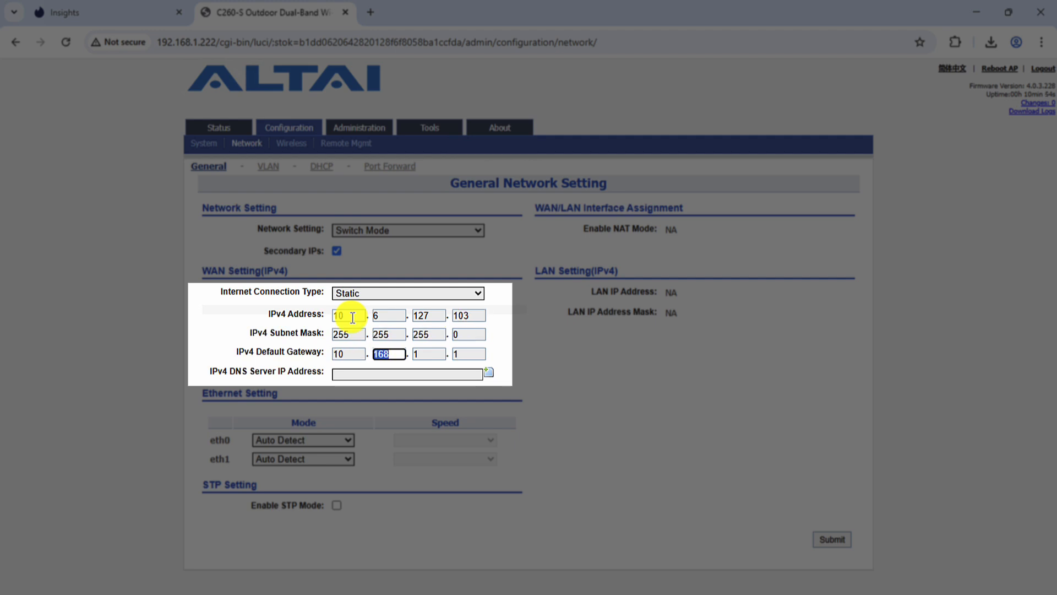
type("6")
key("Tab")
type("127")
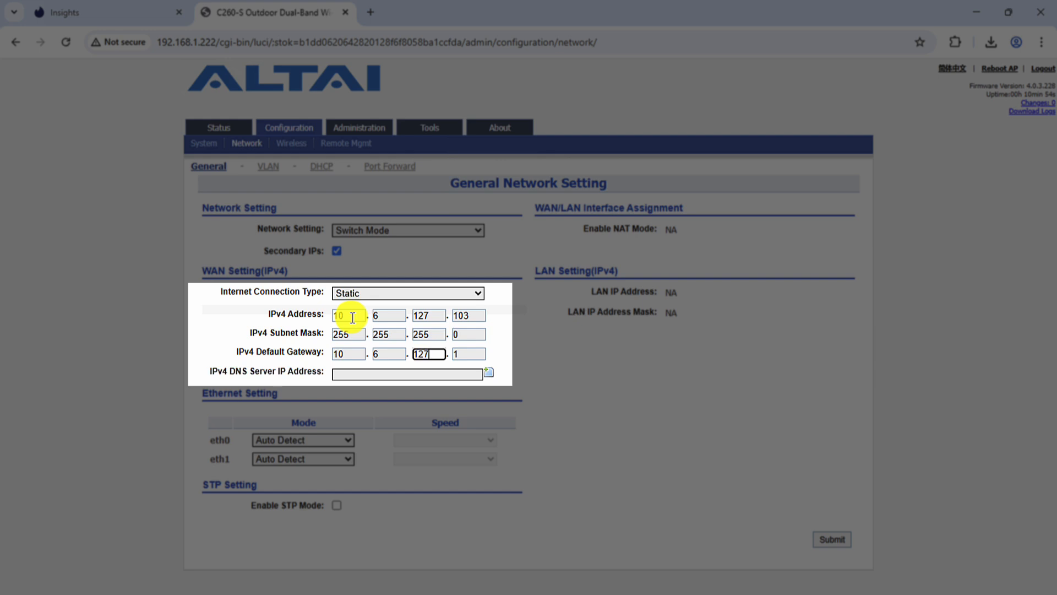
key("Tab")
key("Tab")
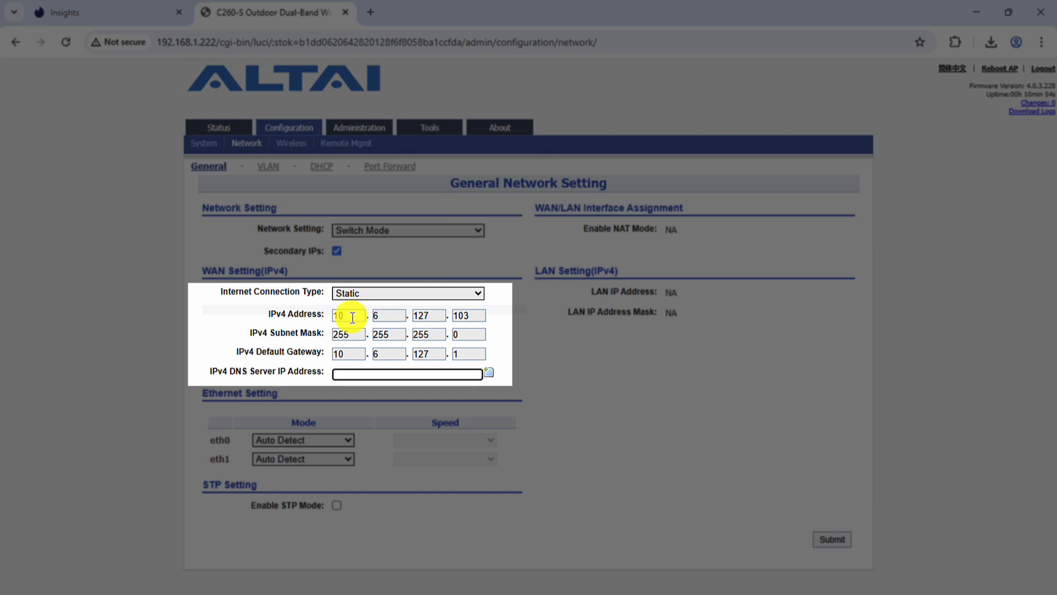
type("8.8.8.8")
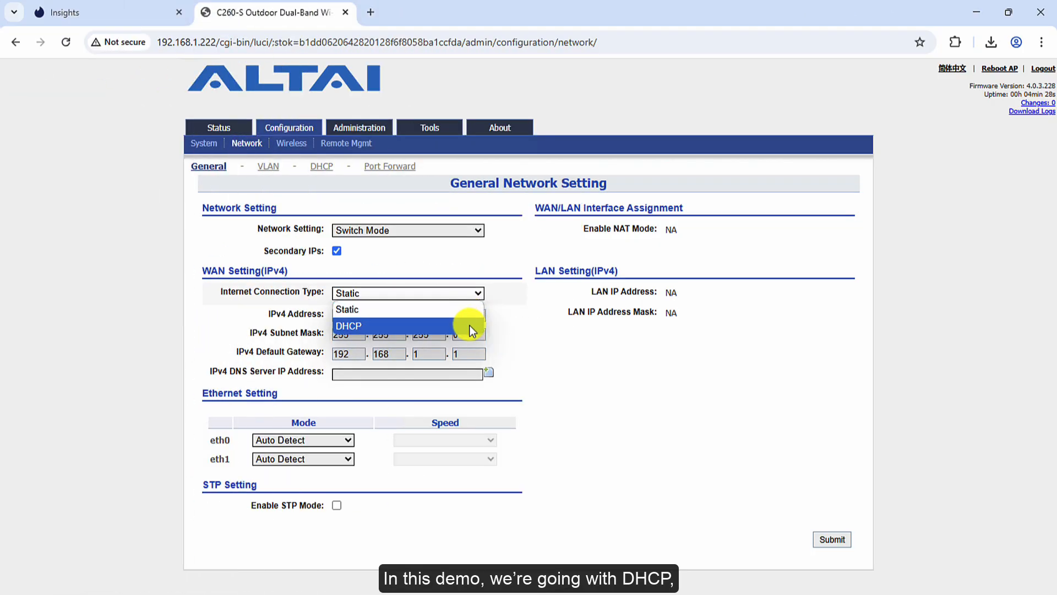
left_click(469, 326)
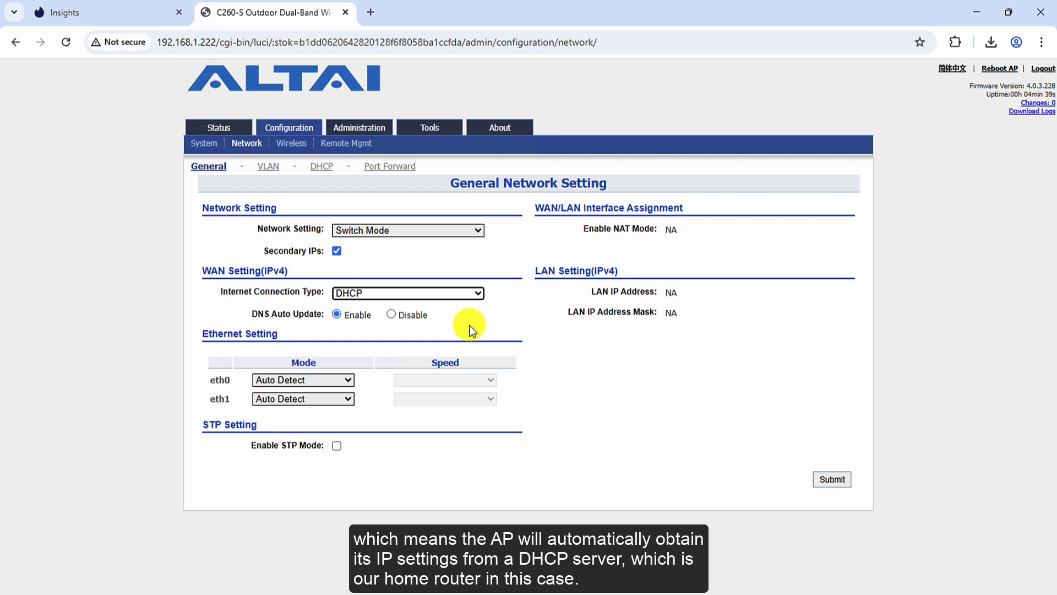
left_click(814, 487)
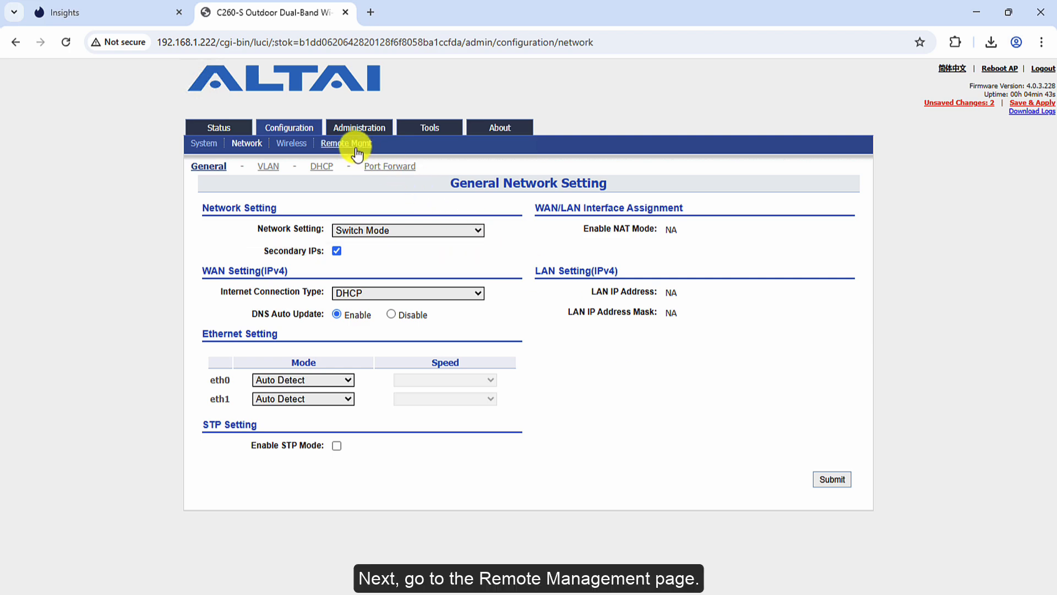
Enable Remote Management with Insights as the management type and submit
left_click(355, 146)
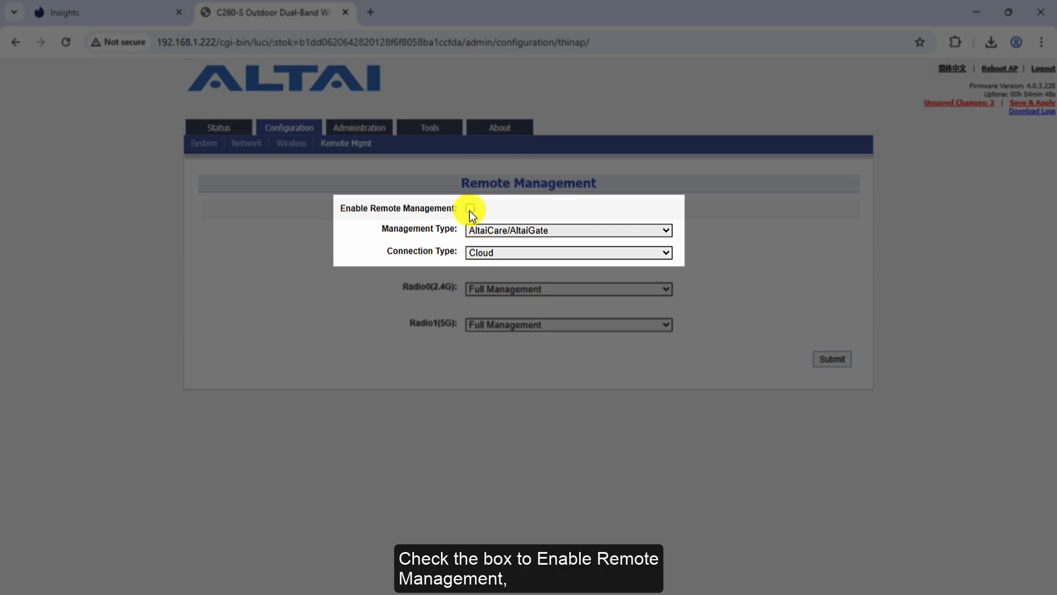
left_click(470, 209)
left_click(588, 235)
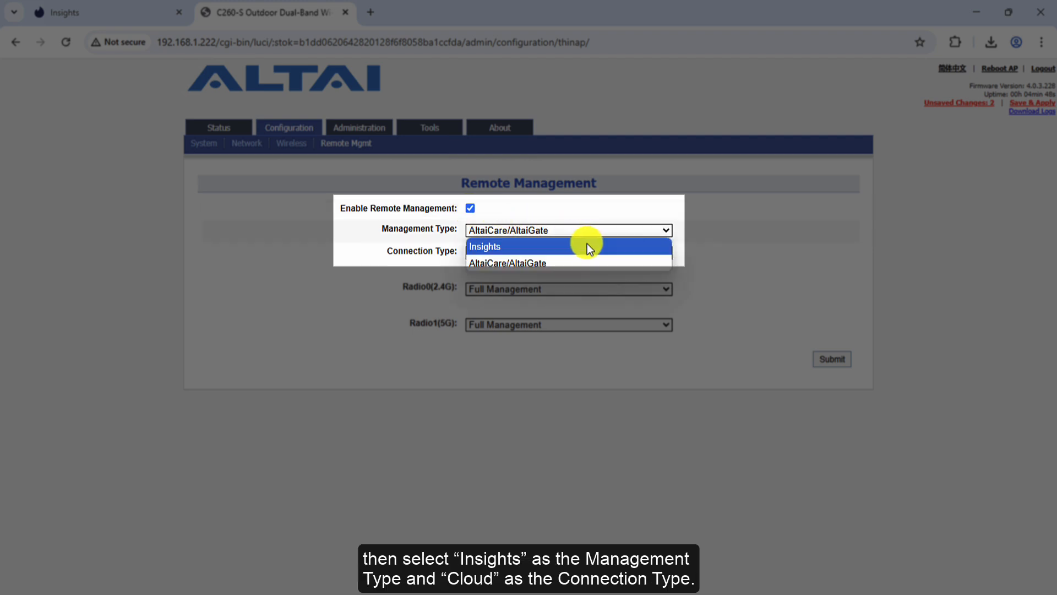
left_click(586, 246)
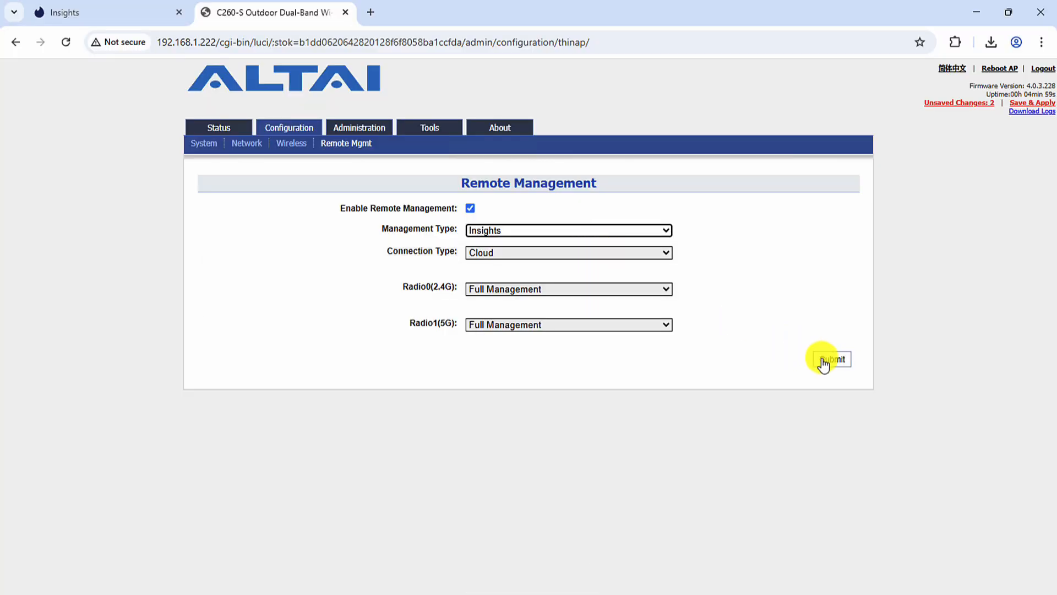
left_click(834, 361)
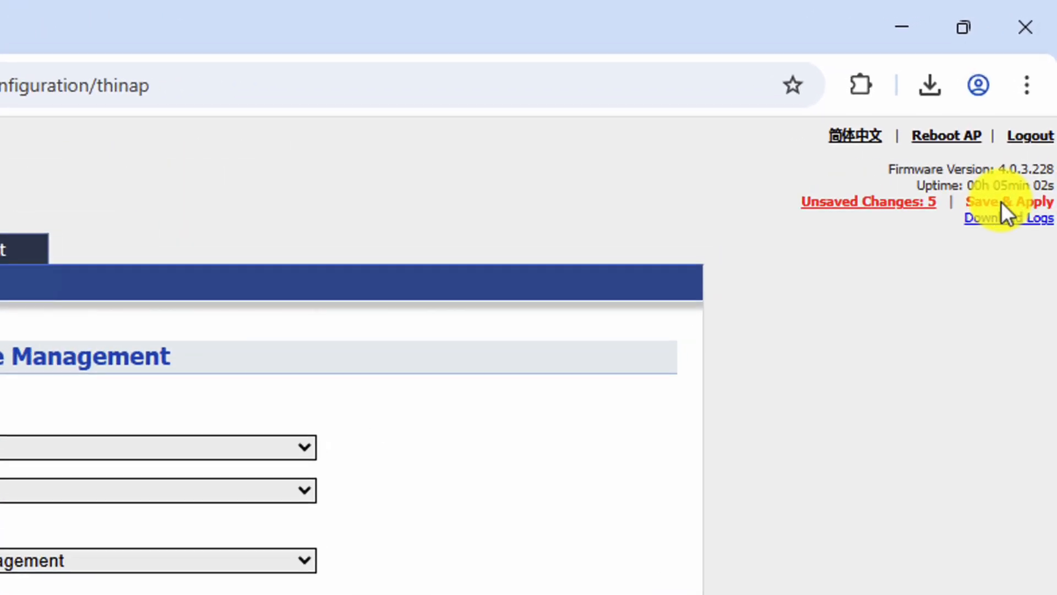
Save and apply all pending AP changes, then show the Access Point list in Insights
left_click(1000, 201)
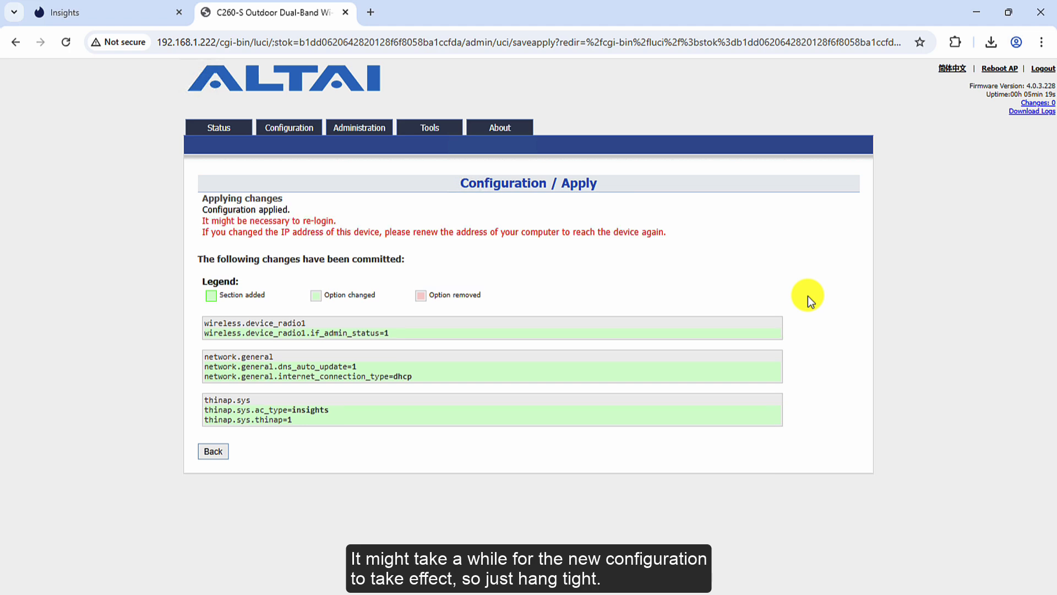
left_click(100, 12)
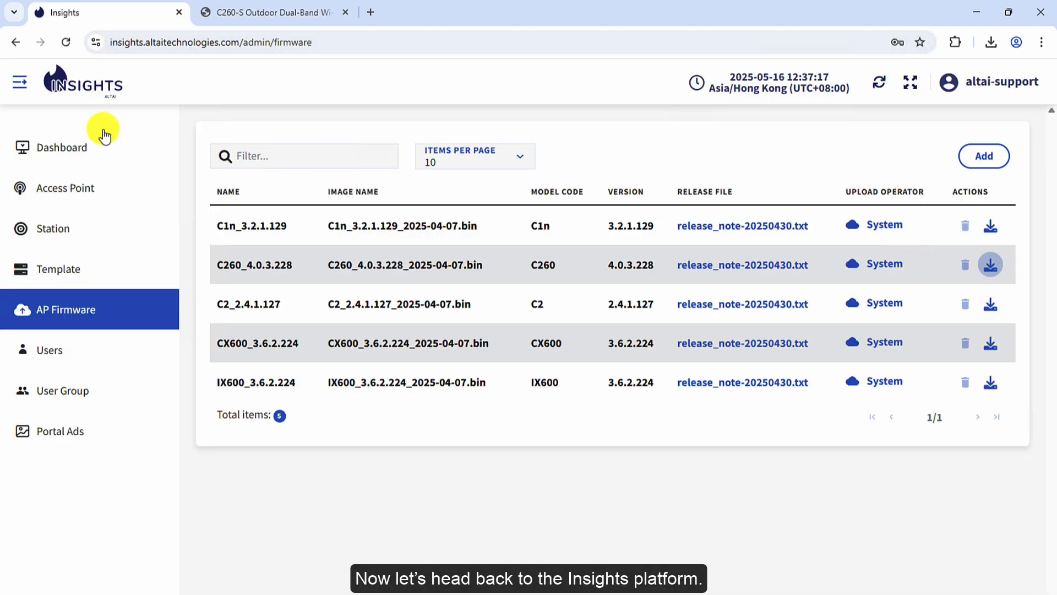
left_click(112, 189)
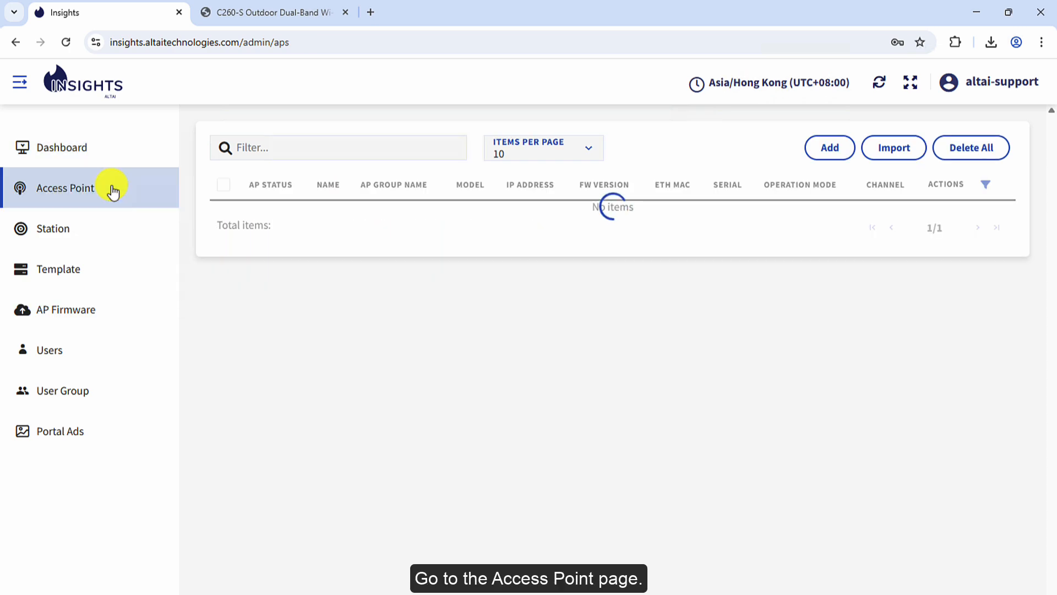